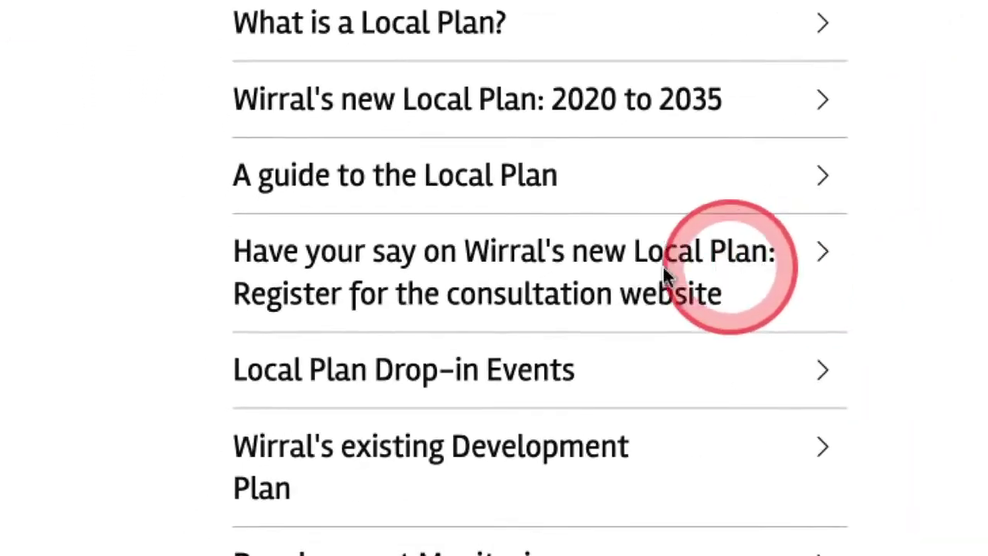
# Step: Follow the 'Register for the consultation website' link under Wirral's new Local Plan
pyautogui.click(465, 285)
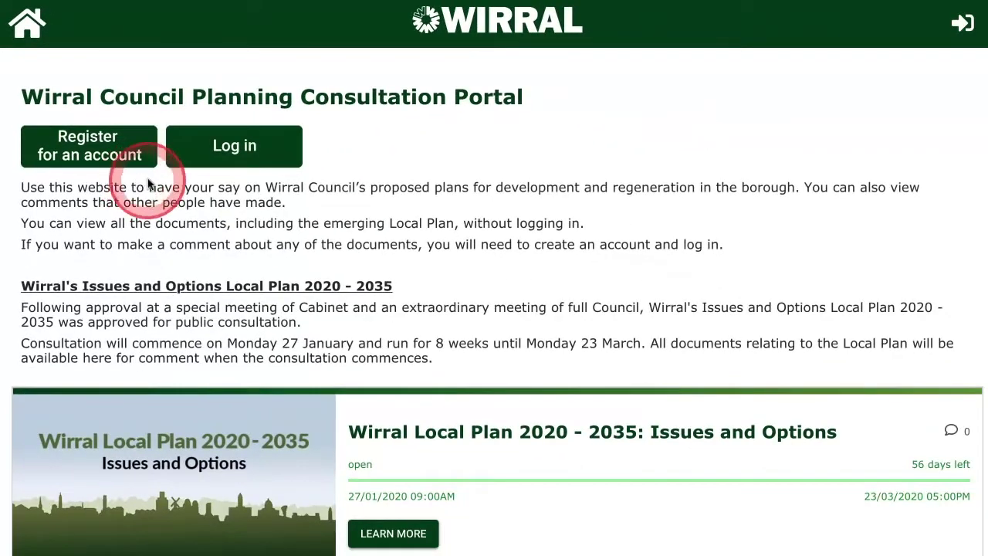
pyautogui.scroll(-1, 150, 193)
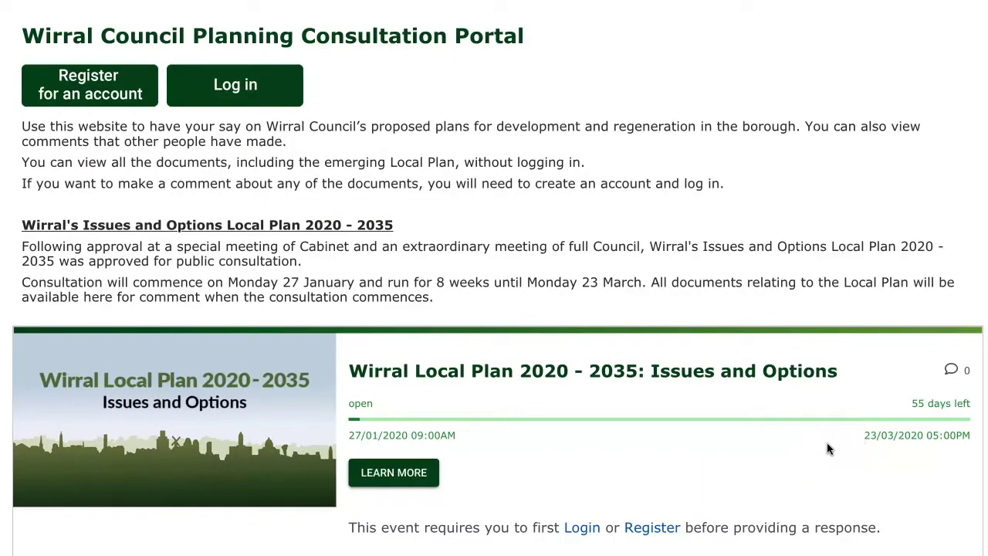
# Step: Open the Issues and Options consultation details and sign in to the portal
pyautogui.click(393, 473)
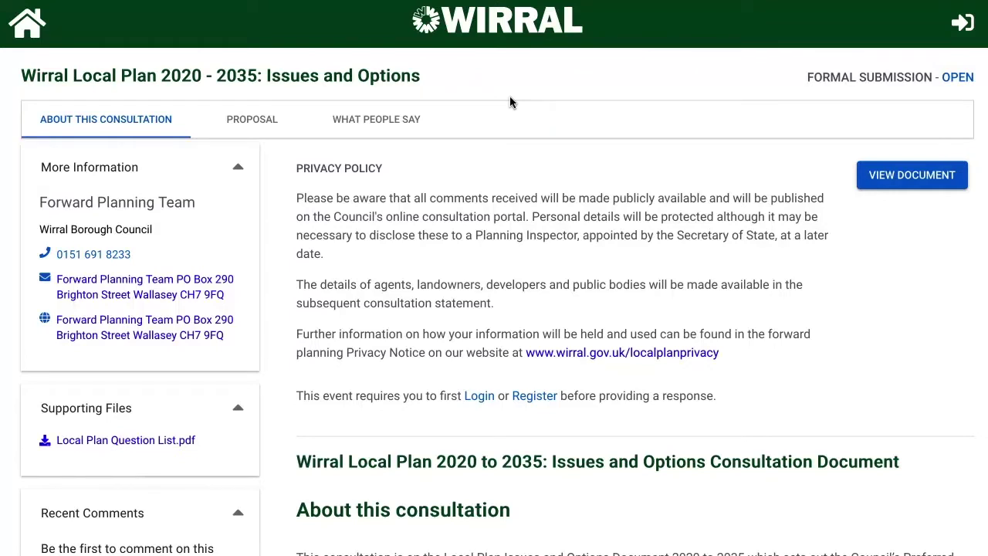
pyautogui.click(108, 172)
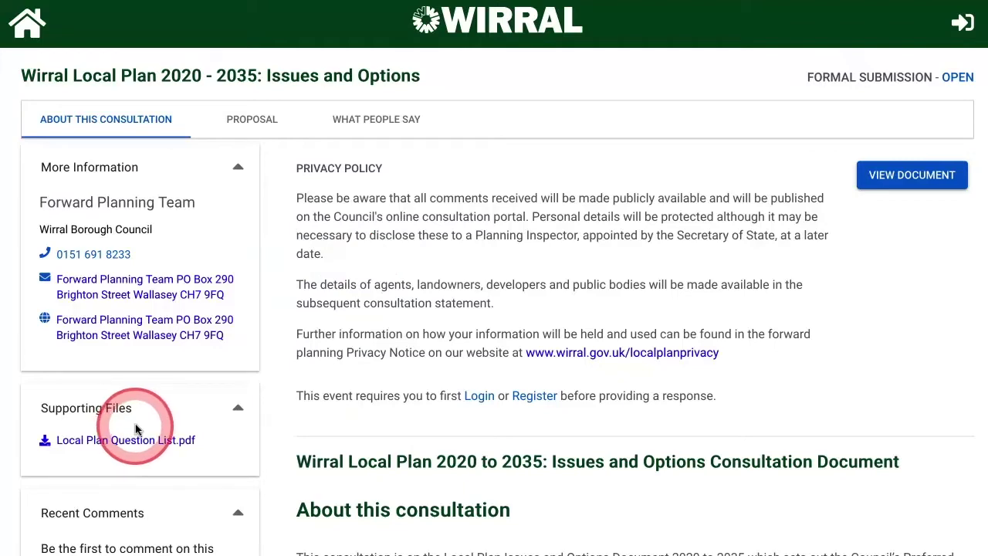
pyautogui.scroll(-2, 137, 432)
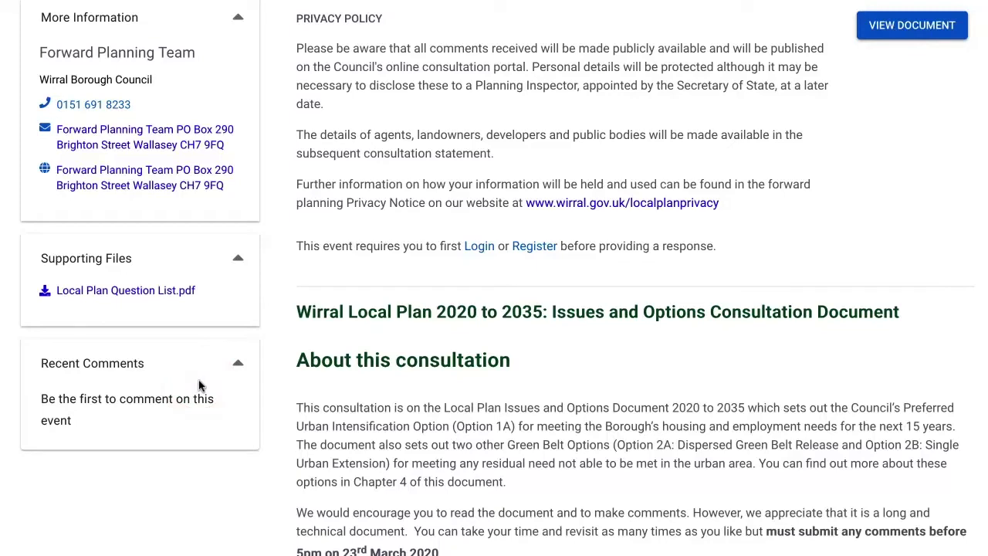
pyautogui.scroll(2, 199, 385)
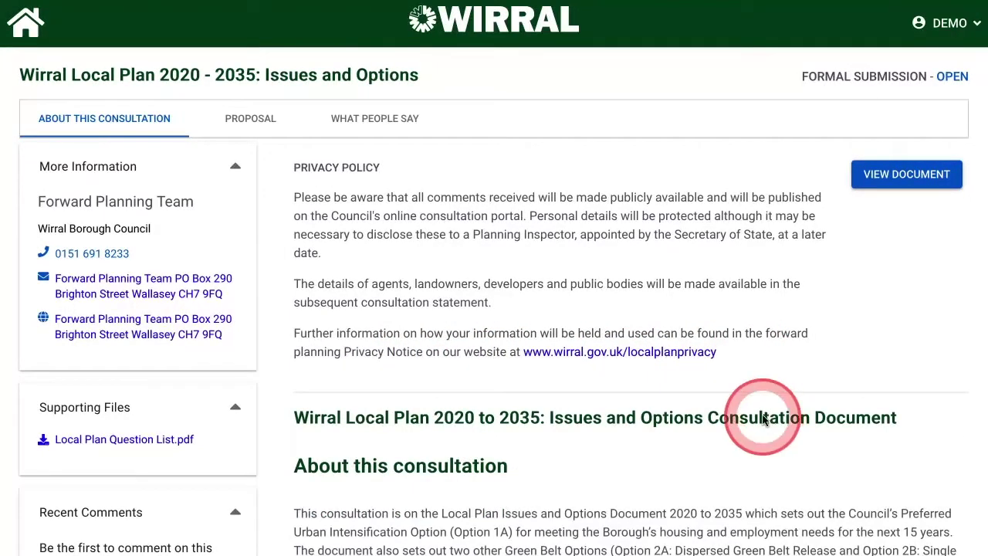
# Step: Scroll through the Issues and Options consultation overview to review its details
pyautogui.scroll(-2, 722, 441)
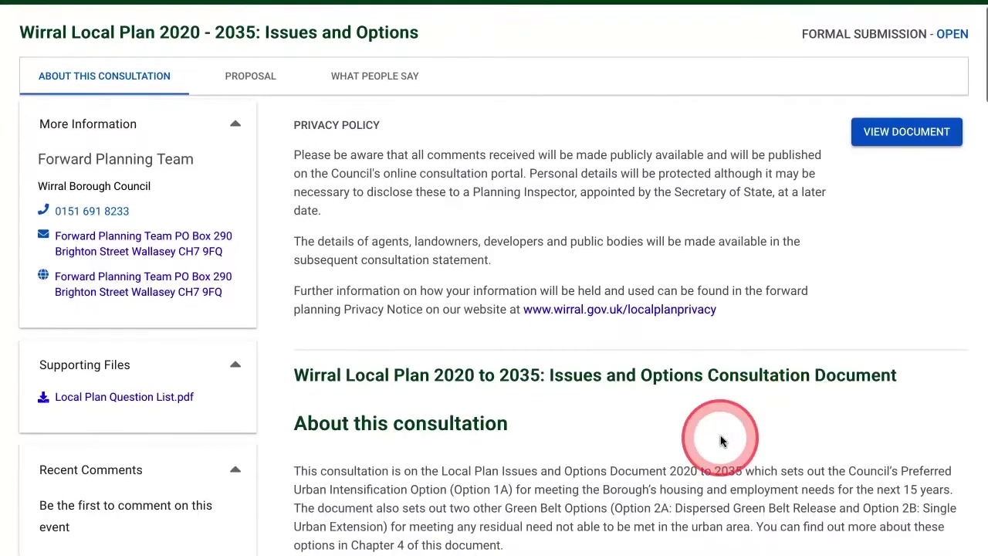
pyautogui.scroll(-1, 721, 442)
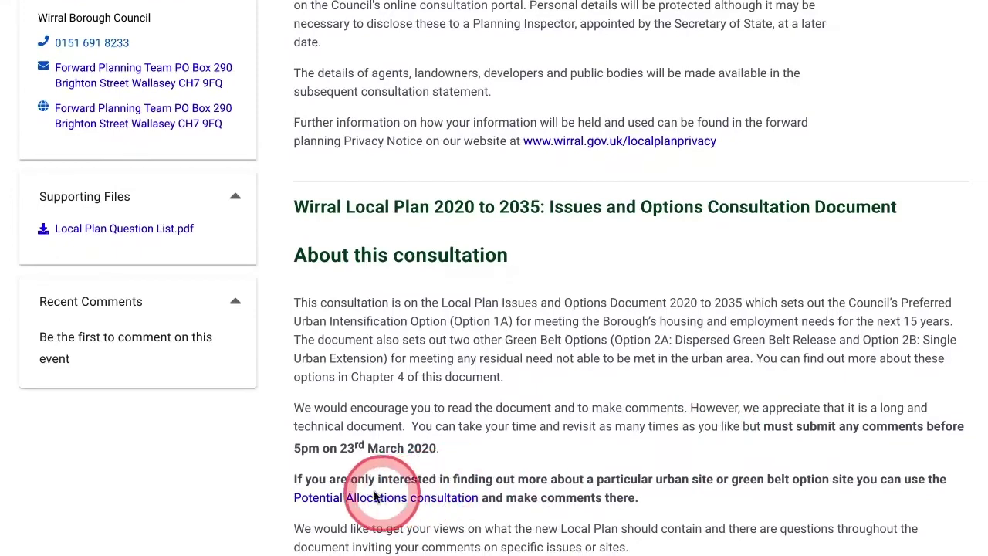
pyautogui.scroll(-1, 758, 484)
pyautogui.scroll(-3, 759, 483)
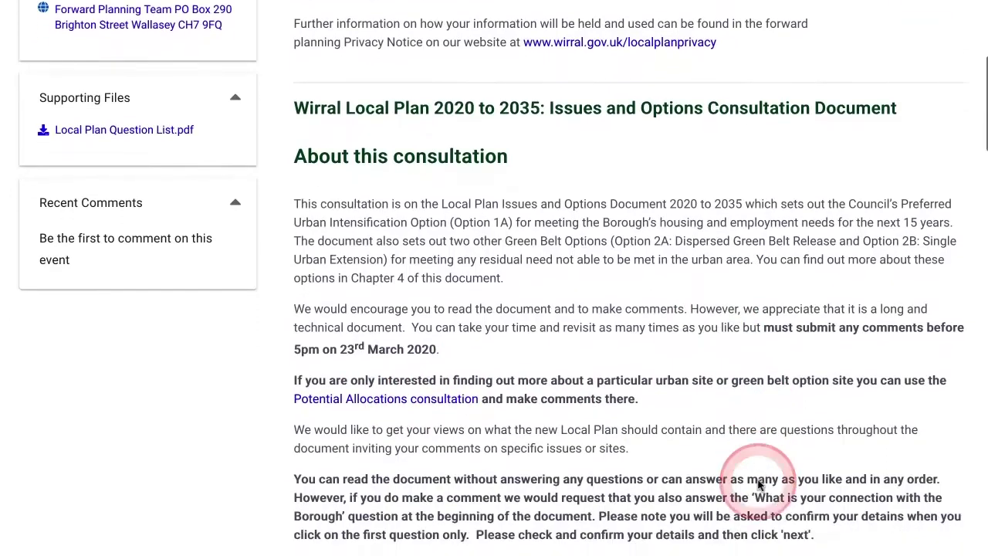
pyautogui.scroll(-4, 759, 484)
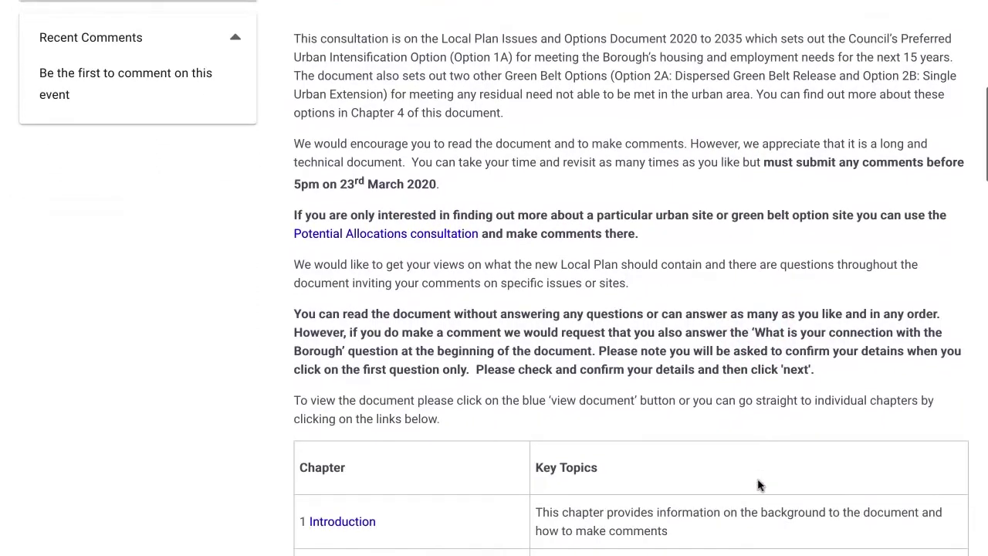
pyautogui.scroll(-2, 758, 483)
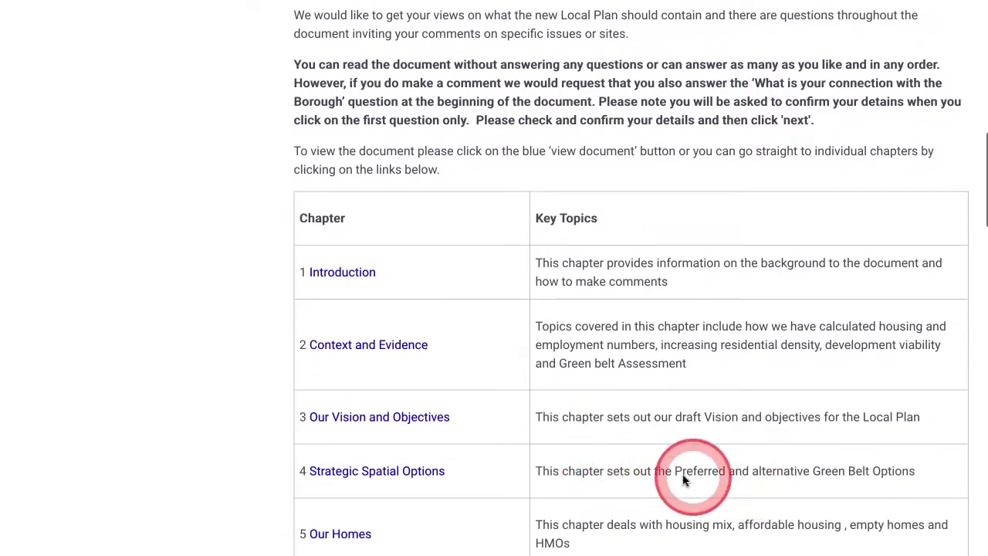
pyautogui.scroll(-5, 625, 478)
pyautogui.scroll(8, 655, 477)
pyautogui.scroll(4, 655, 477)
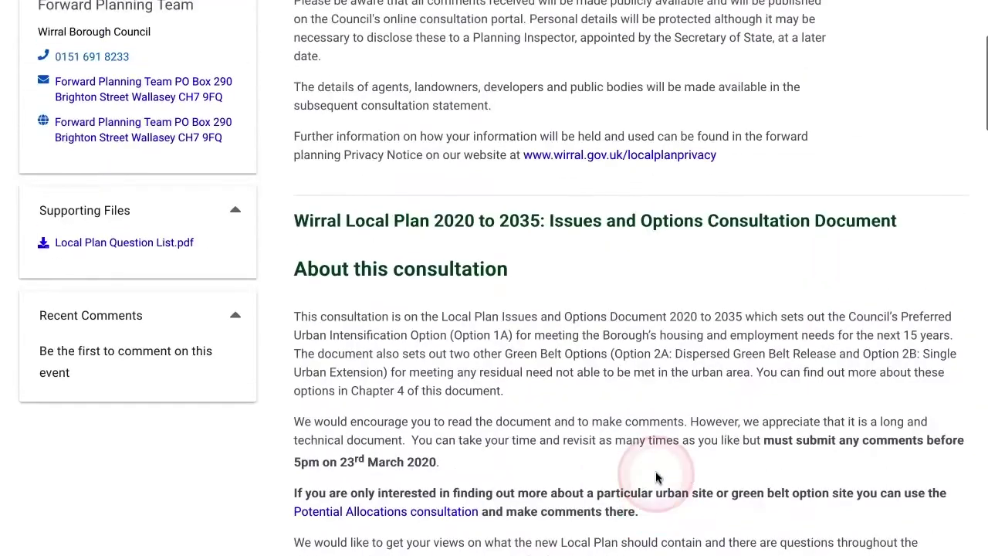
pyautogui.scroll(1, 655, 477)
pyautogui.click(655, 477)
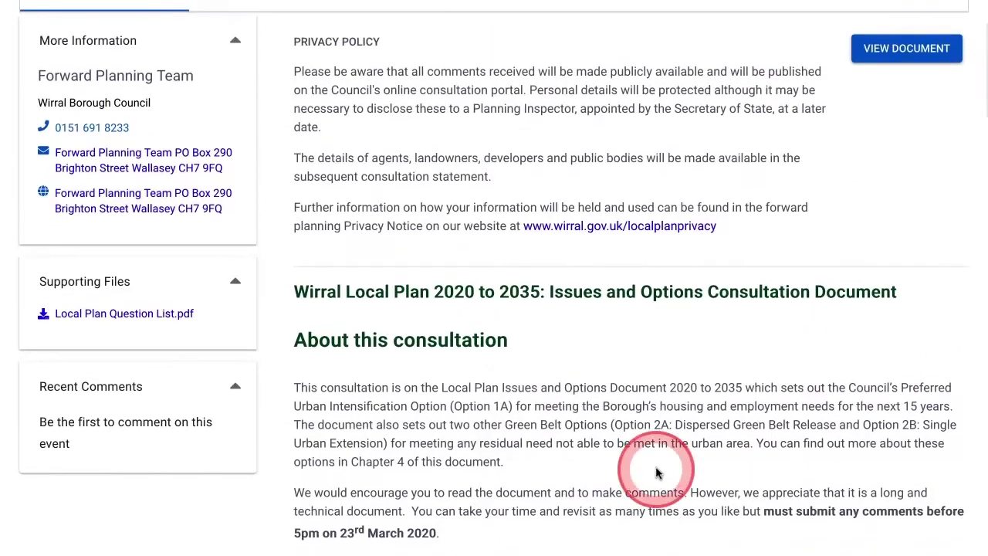
# Step: Open the Local Plan 2020-2035 Issues and Options document with VIEW DOCUMENT
pyautogui.scroll(1, 657, 467)
pyautogui.scroll(1, 657, 461)
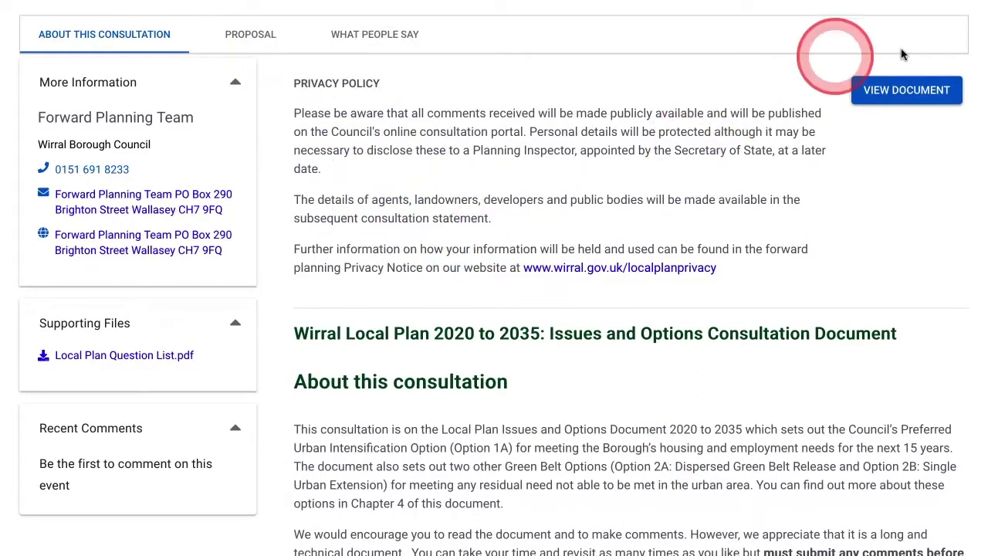
pyautogui.click(898, 93)
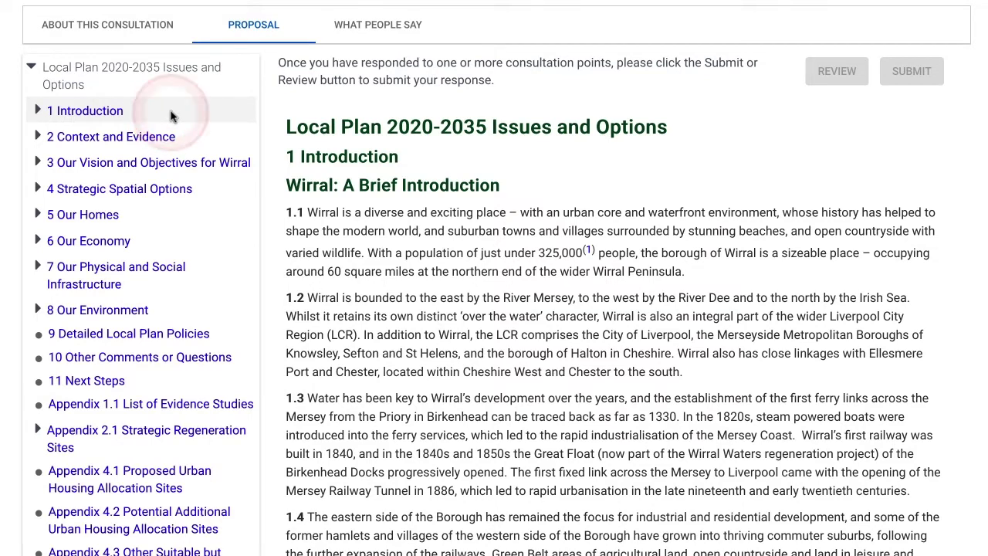
# Step: Expand the chapter tree and bring up chapter 4 Strategic Spatial Options
pyautogui.click(37, 113)
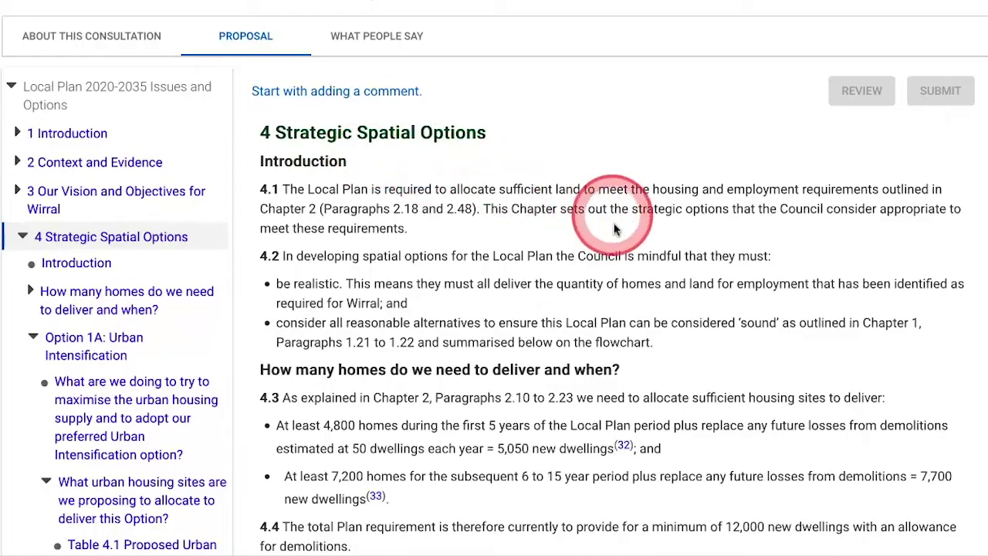
pyautogui.scroll(-3, 613, 232)
# Step: Scroll to the green Question 4.1 box under Option 1A Urban Intensification
pyautogui.scroll(-8, 615, 233)
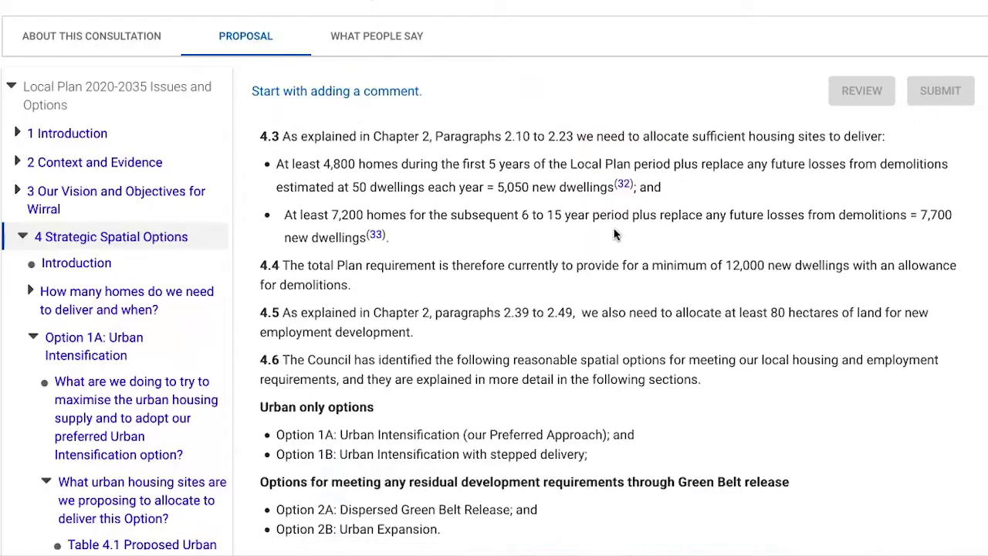
pyautogui.scroll(-10, 615, 233)
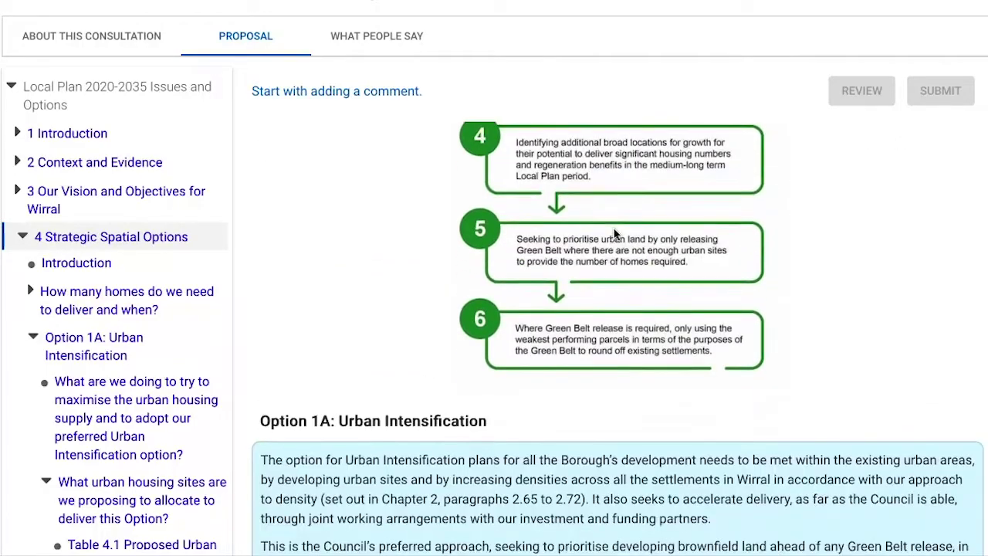
pyautogui.scroll(-7, 615, 233)
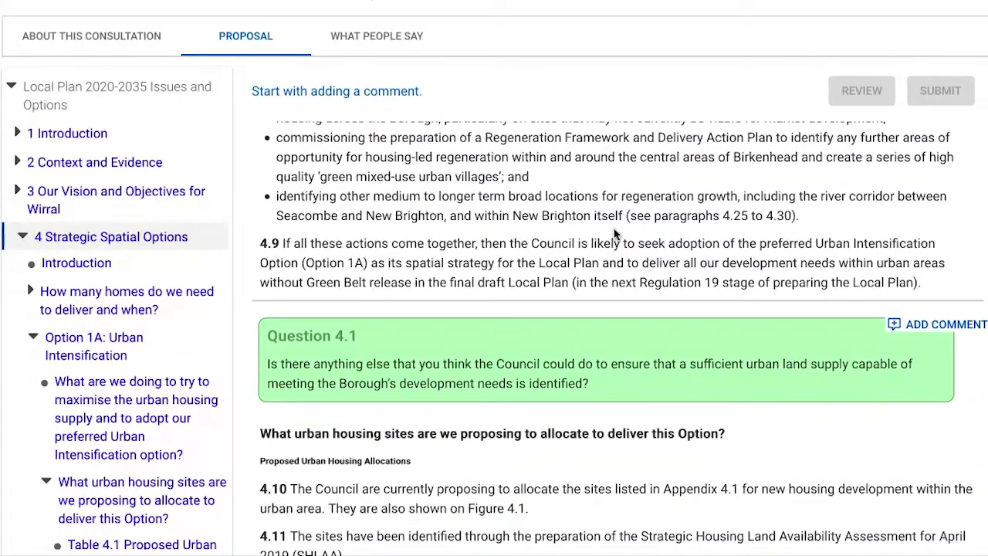
pyautogui.click(615, 241)
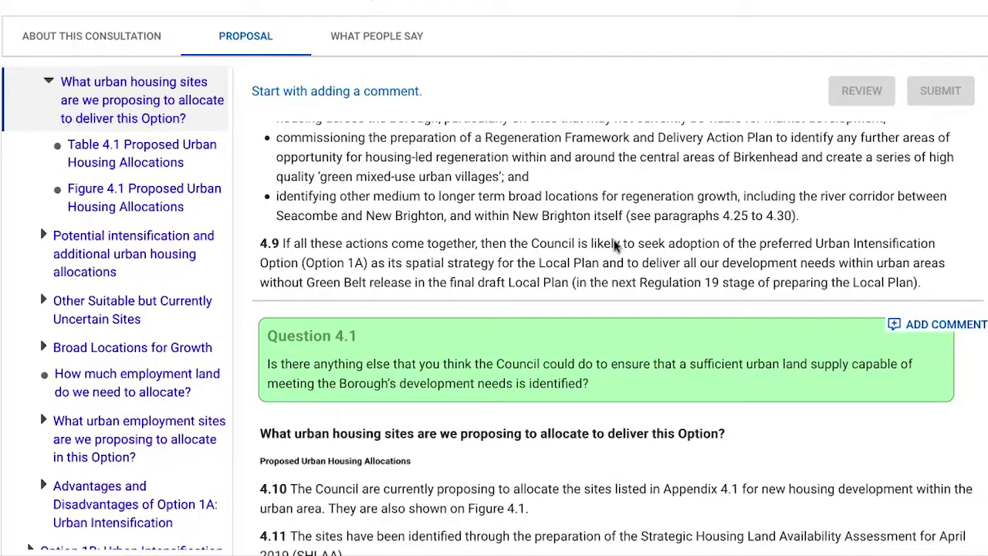
pyautogui.click(316, 281)
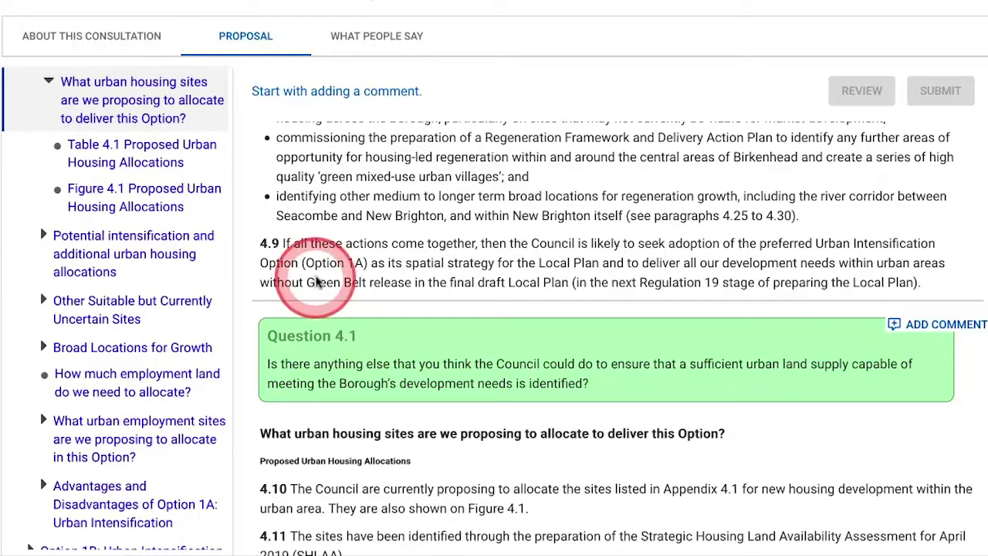
pyautogui.click(324, 283)
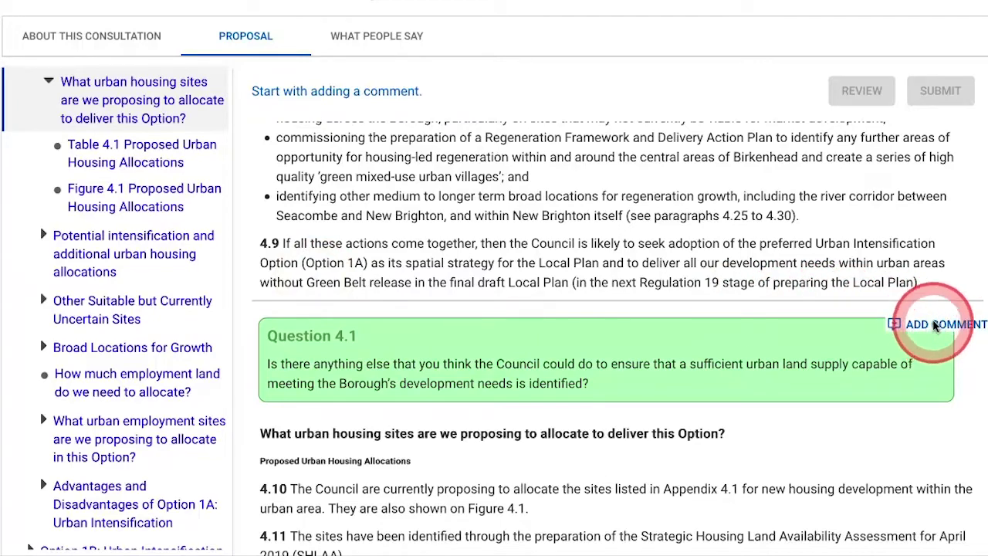
# Step: Start a comment on Question 4.1 from its question box
pyautogui.click(933, 325)
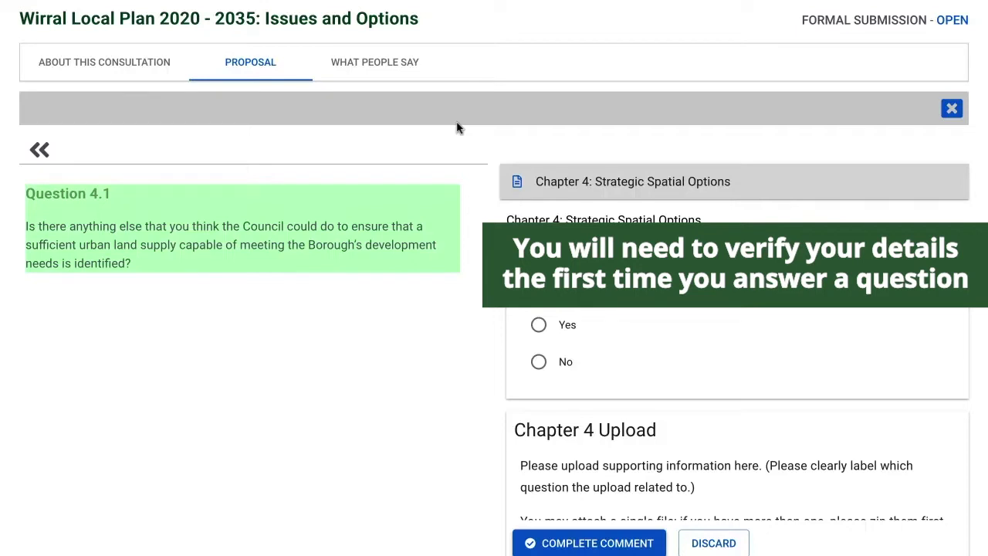
pyautogui.click(488, 176)
pyautogui.click(473, 159)
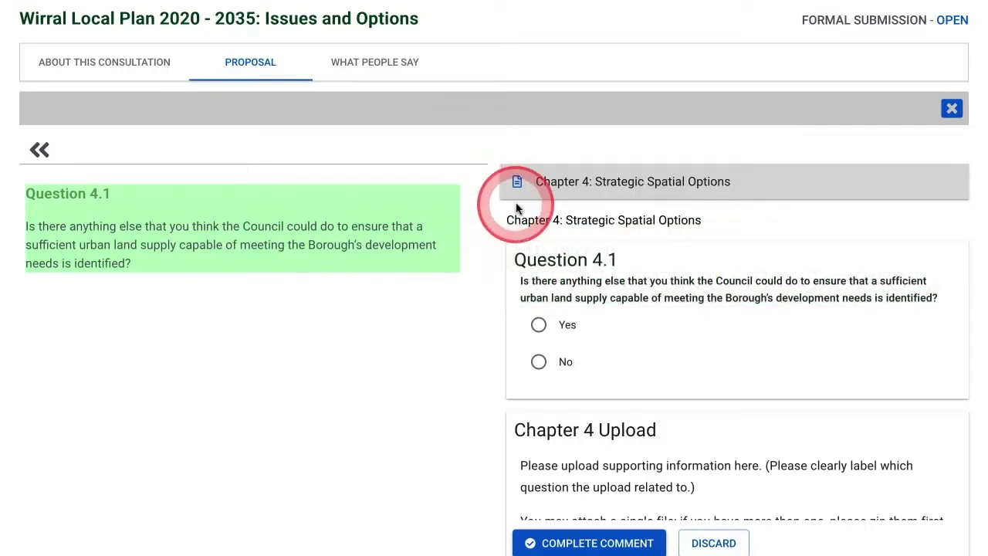
# Step: Go through the Question 4.1 form and upload area, then COMPLETE COMMENT
pyautogui.scroll(-1, 563, 259)
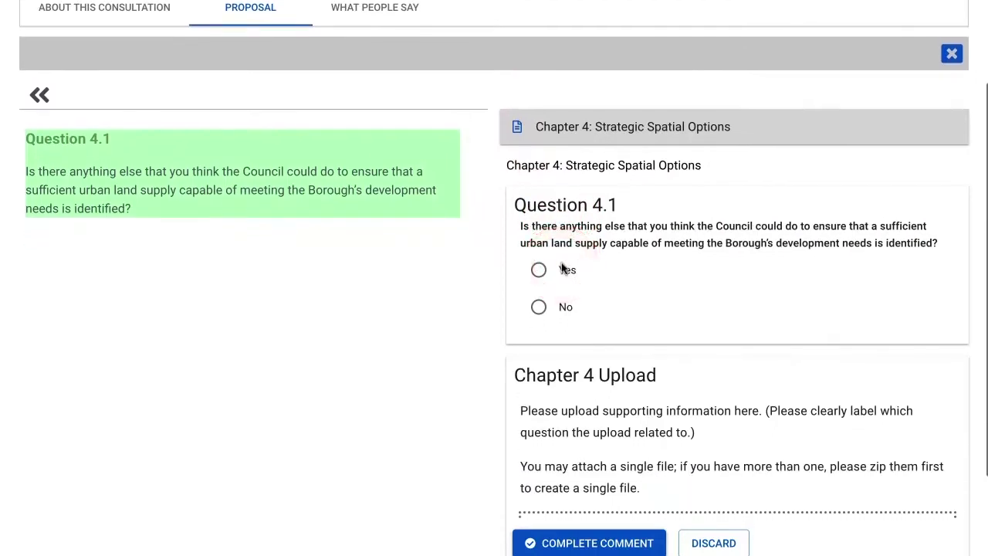
pyautogui.scroll(-1, 561, 264)
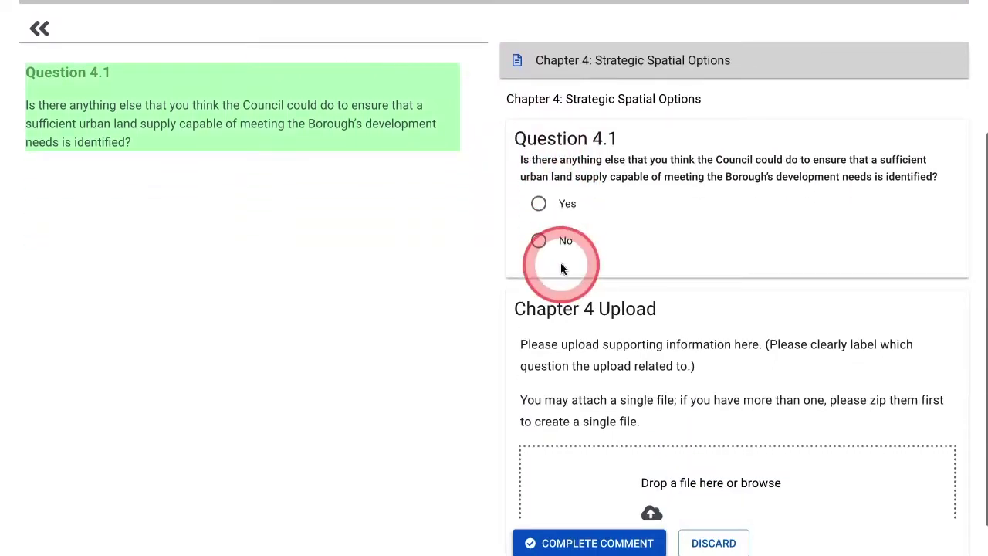
pyautogui.scroll(-1, 561, 268)
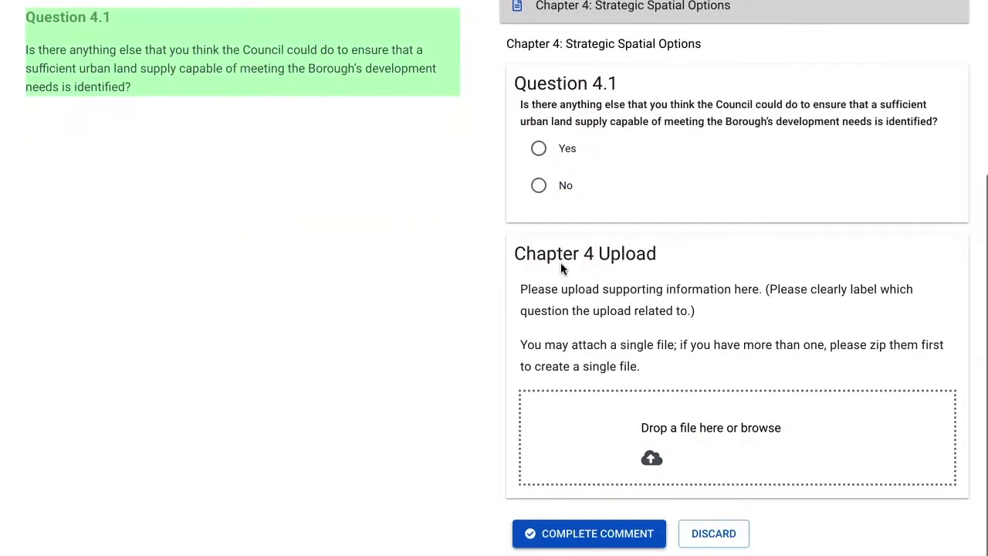
pyautogui.click(561, 264)
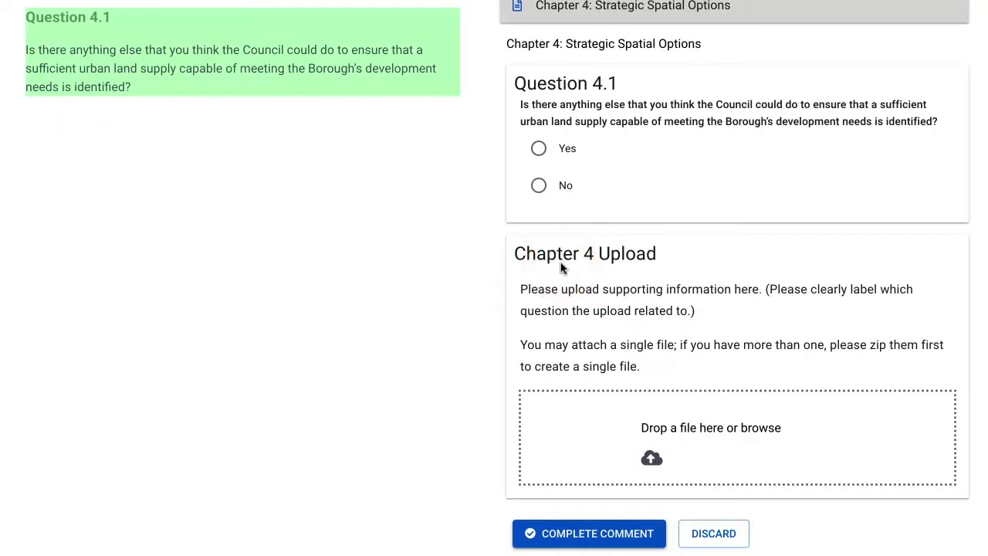
pyautogui.click(561, 264)
pyautogui.click(667, 449)
pyautogui.click(652, 450)
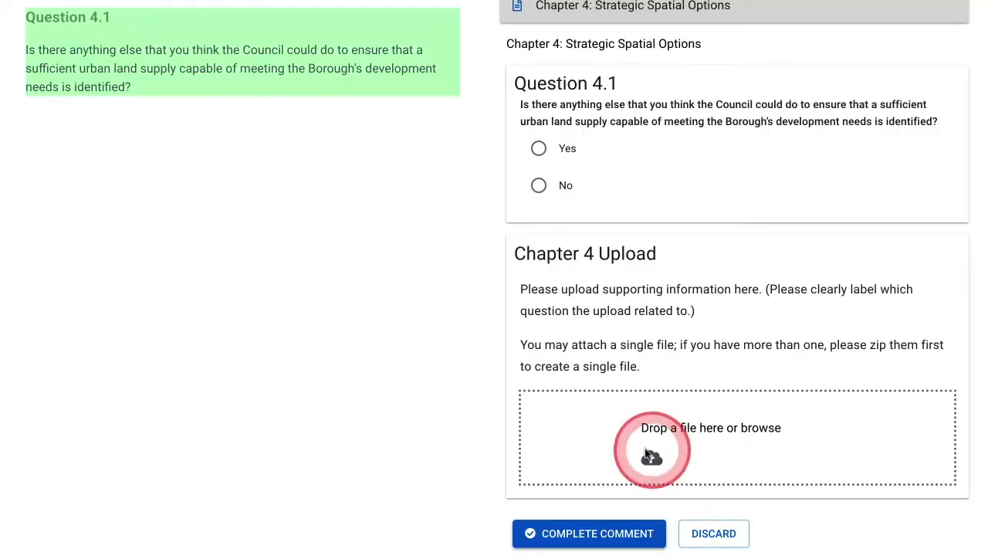
pyautogui.click(574, 536)
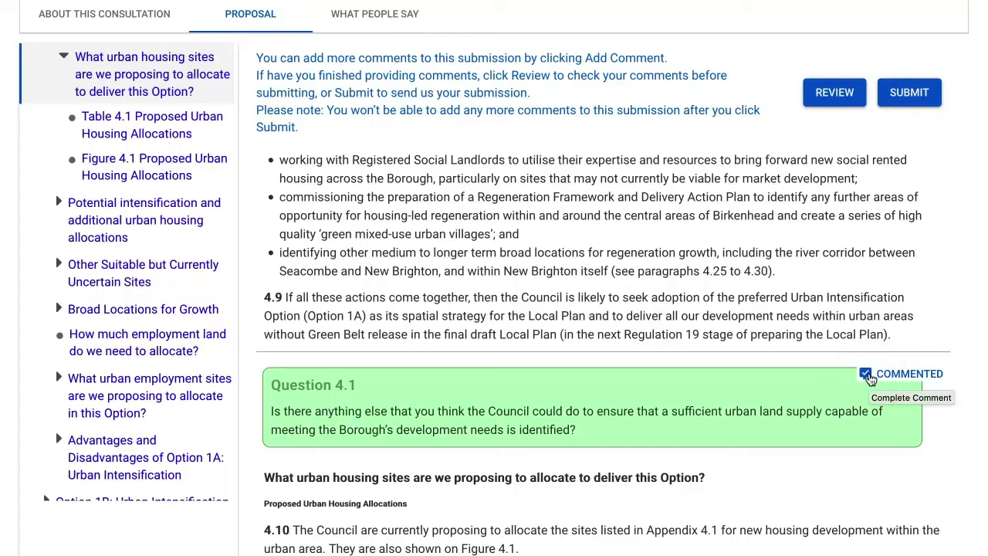
# Step: Revisit the COMMENTED marker and Question 4.1 box until Review and Submit is disabled
pyautogui.click(868, 377)
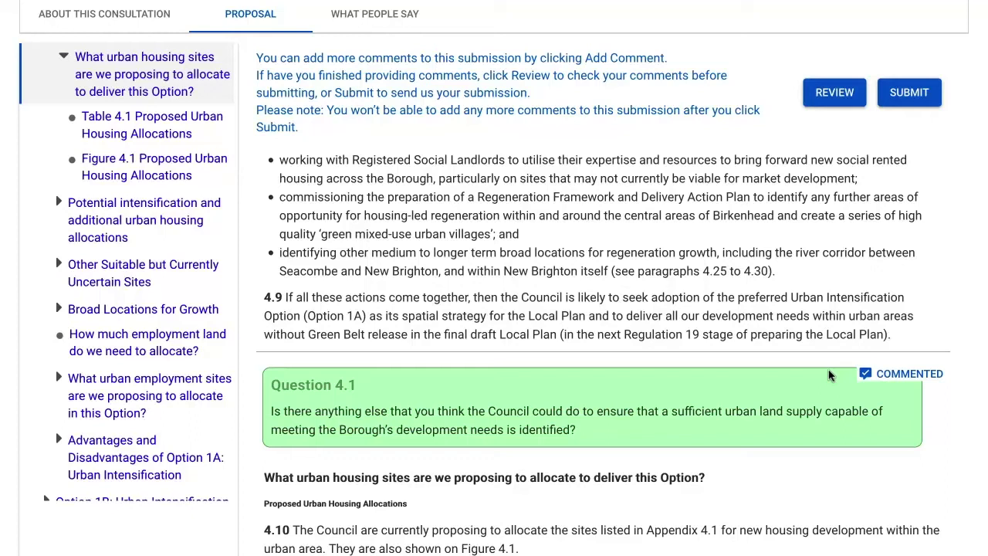
pyautogui.click(829, 375)
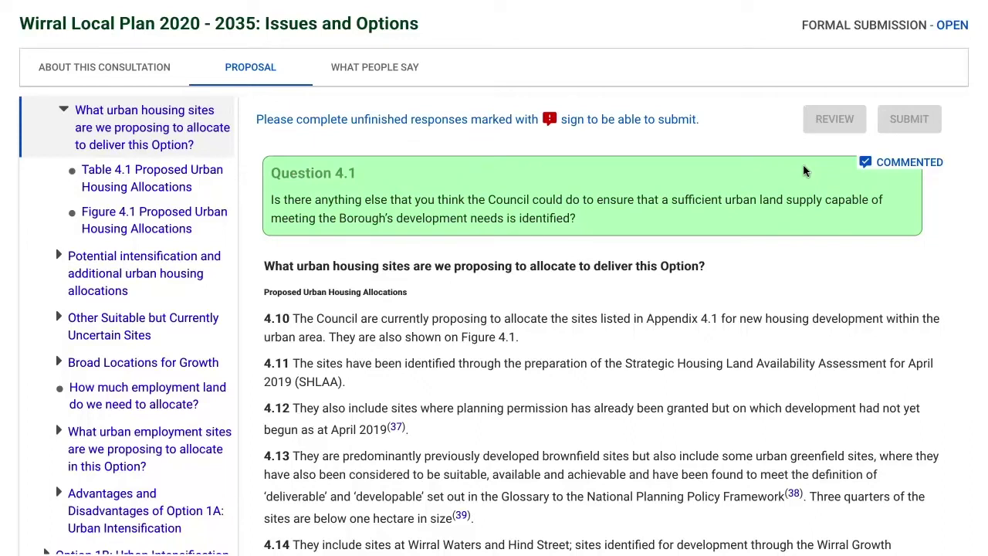
pyautogui.click(804, 170)
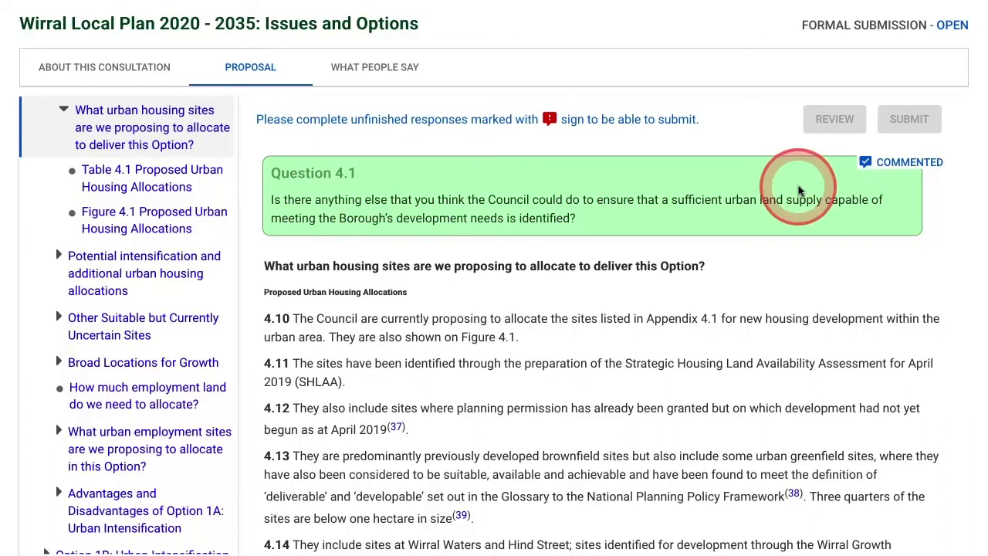
# Step: Open Question 4.2 from its UNCOMPLETED badge, fill in the site fields and complete it
pyautogui.scroll(-12, 798, 191)
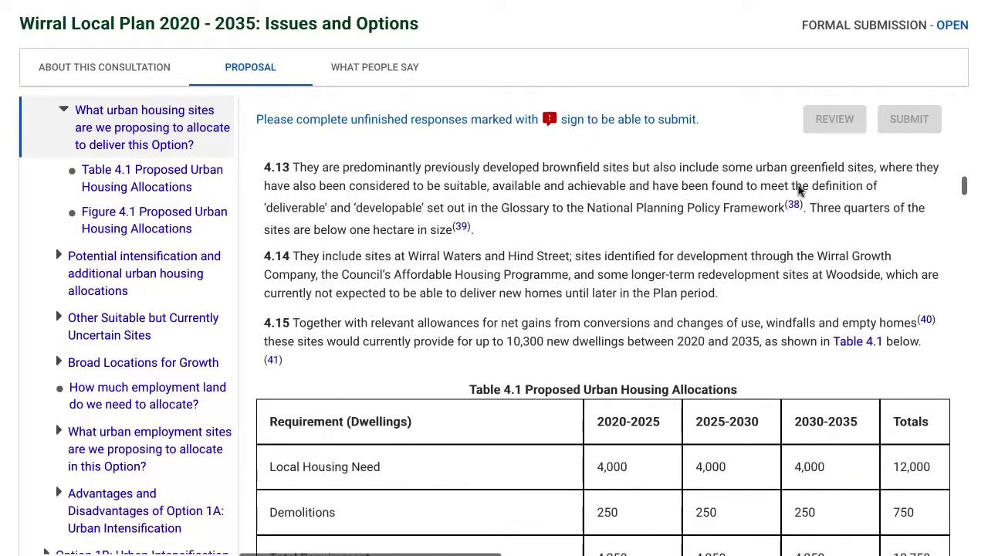
pyautogui.click(787, 252)
pyautogui.scroll(-20, 787, 256)
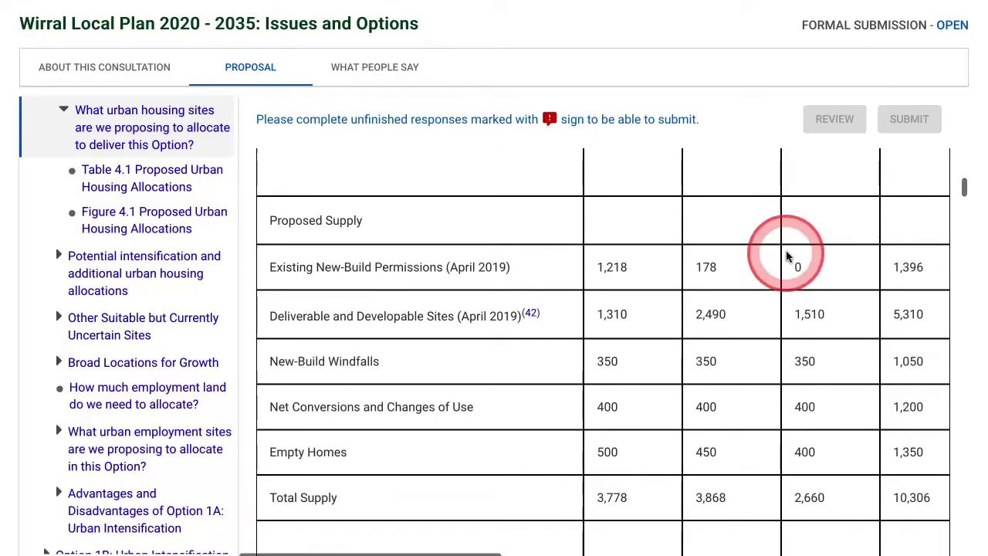
pyautogui.scroll(-3, 787, 256)
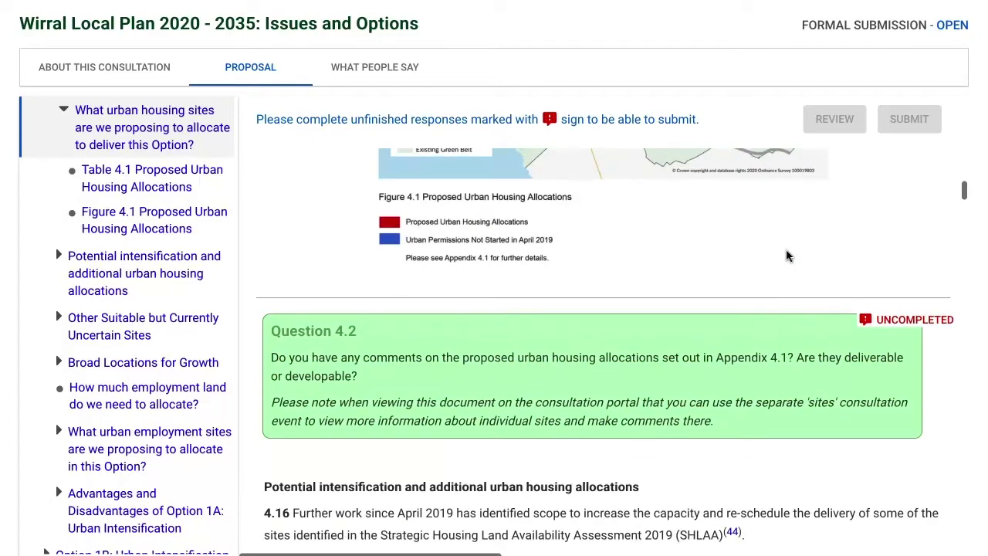
pyautogui.click(909, 327)
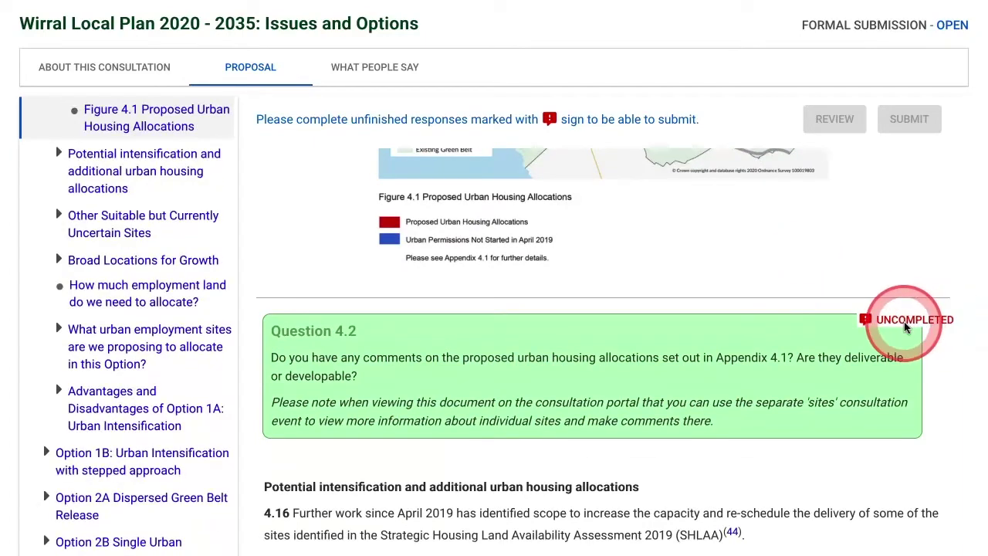
pyautogui.click(913, 338)
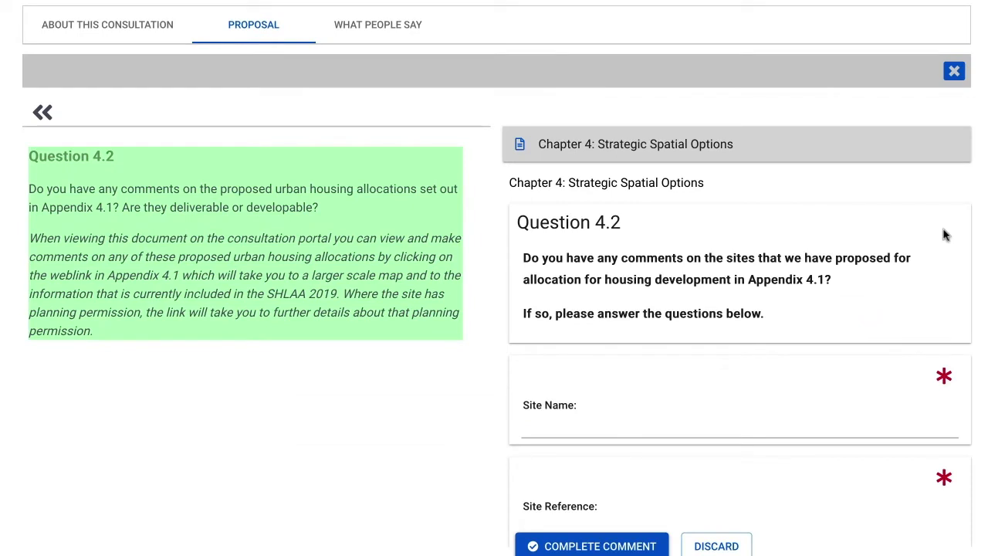
pyautogui.click(936, 379)
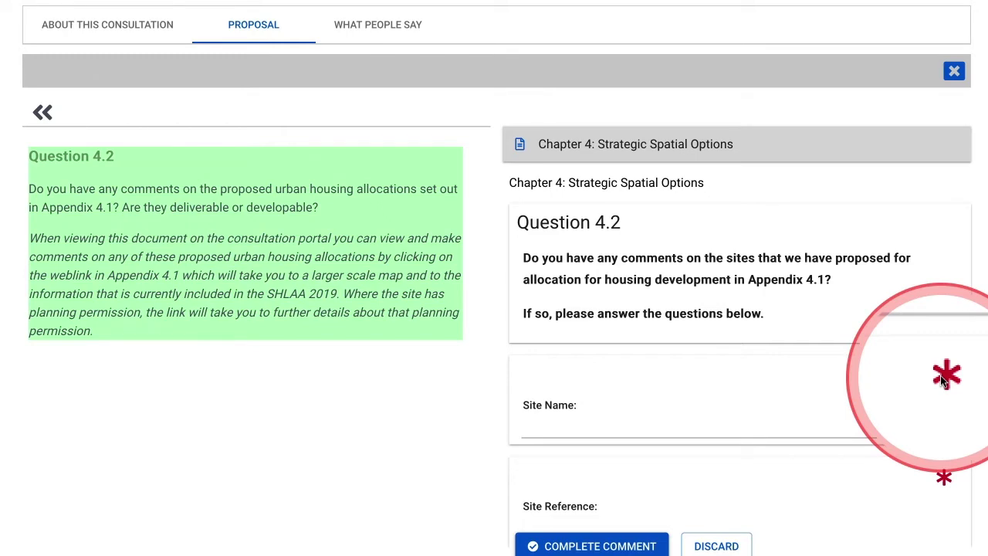
pyautogui.scroll(-2, 847, 375)
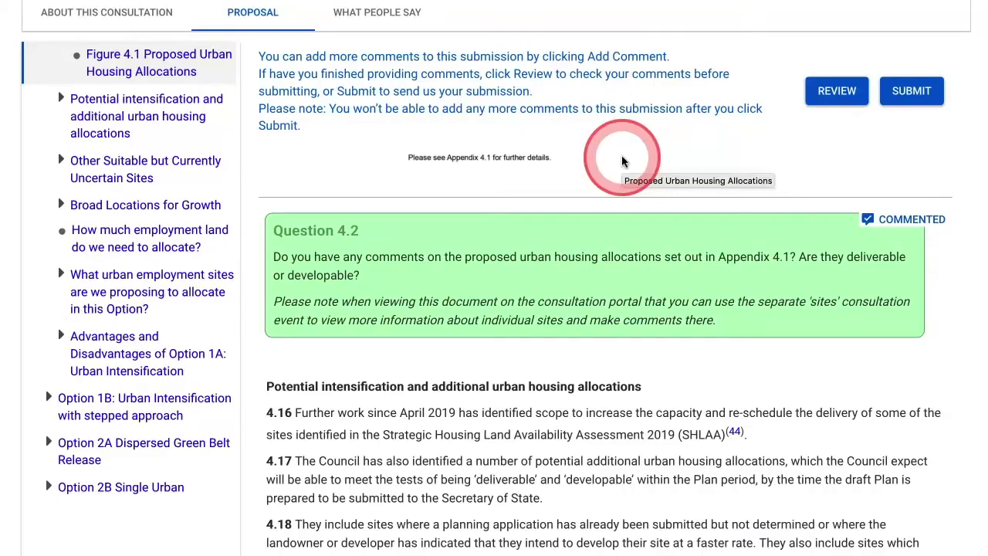
pyautogui.click(638, 143)
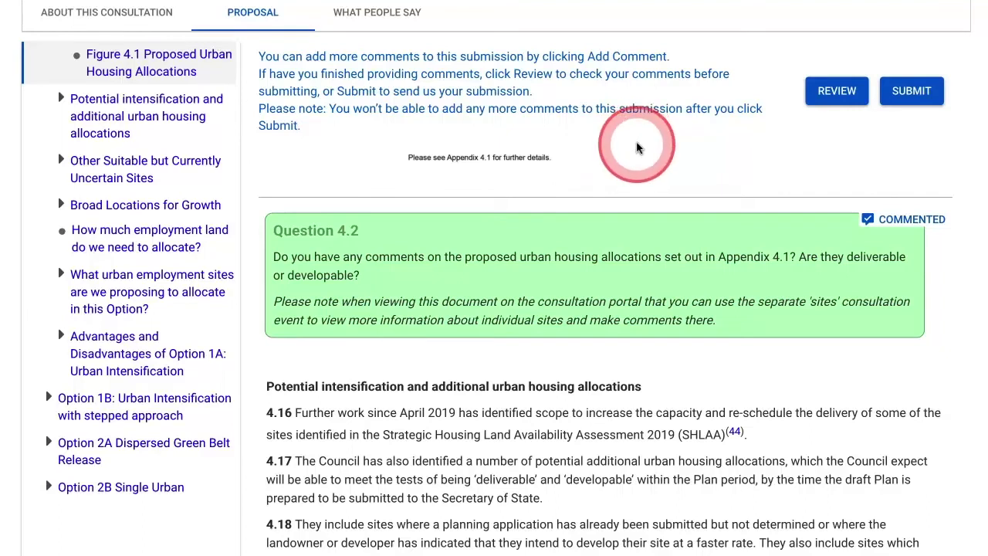
pyautogui.click(638, 148)
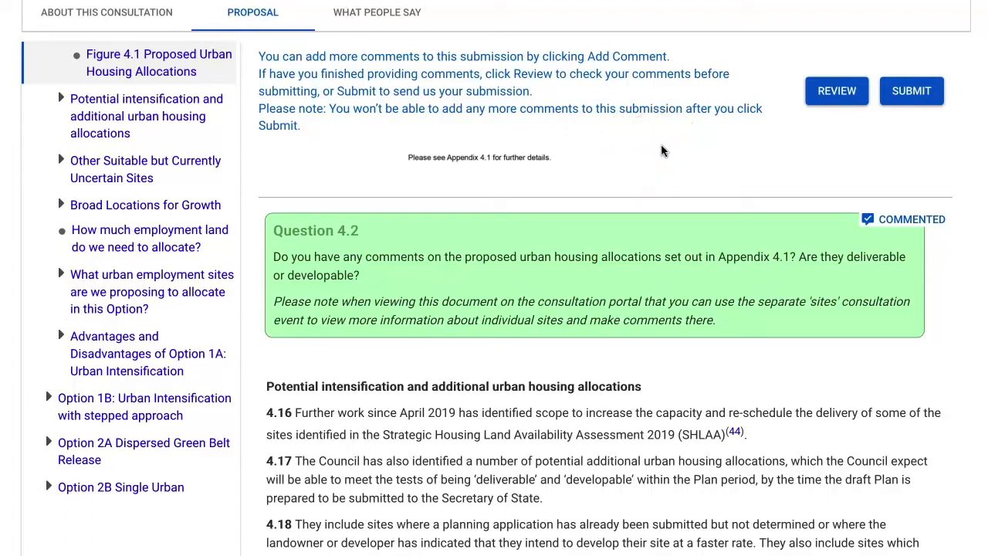
pyautogui.click(662, 150)
pyautogui.click(661, 151)
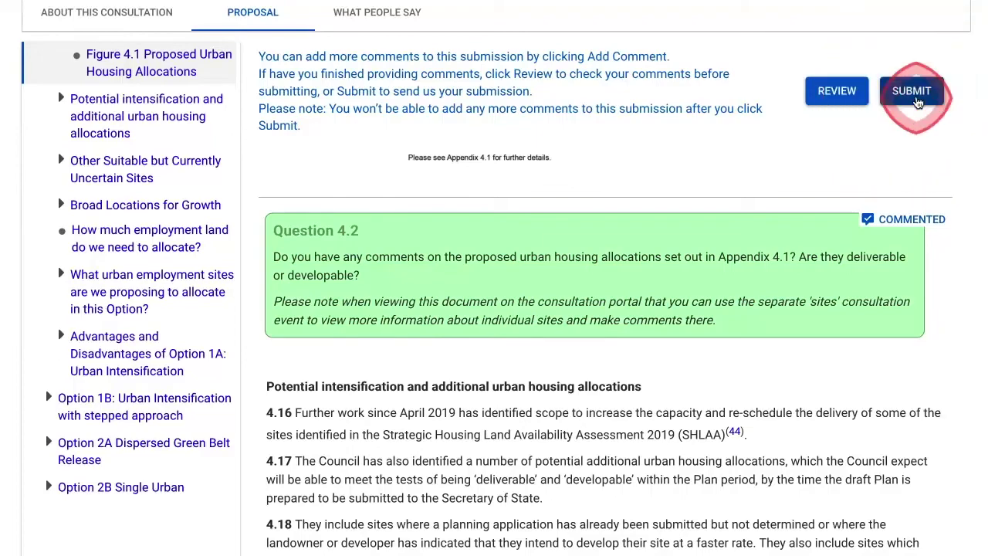
# Step: Send the consultation comments with SUBMIT and confirm with SUBMIT NOW
pyautogui.click(915, 98)
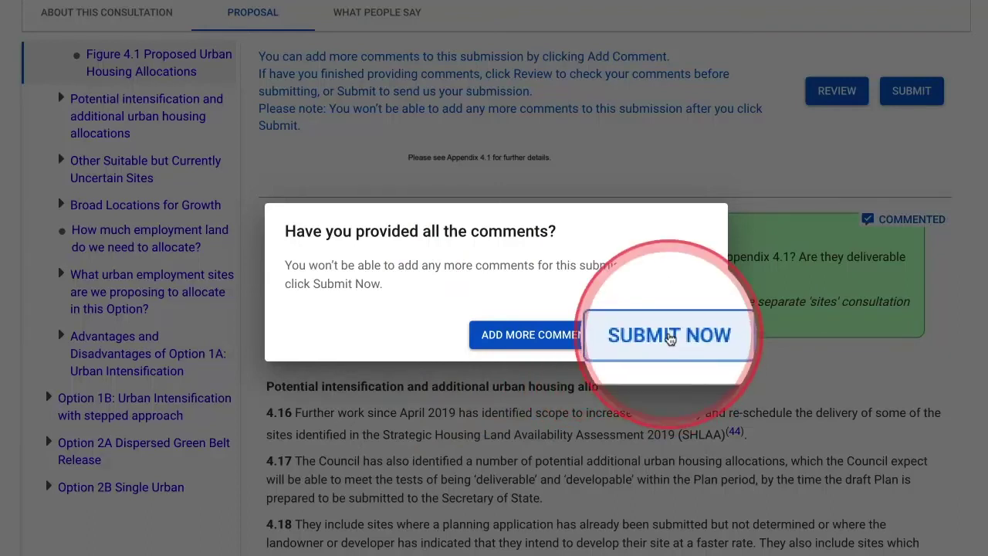
pyautogui.click(668, 336)
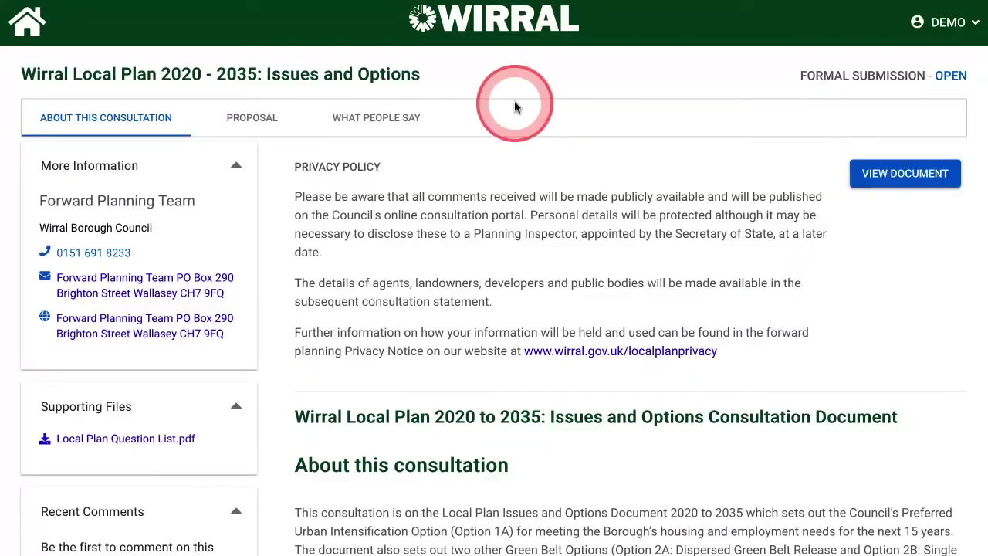
# Step: Go to MY SUBMISSIONS from the account name menu in the header
pyautogui.click(517, 108)
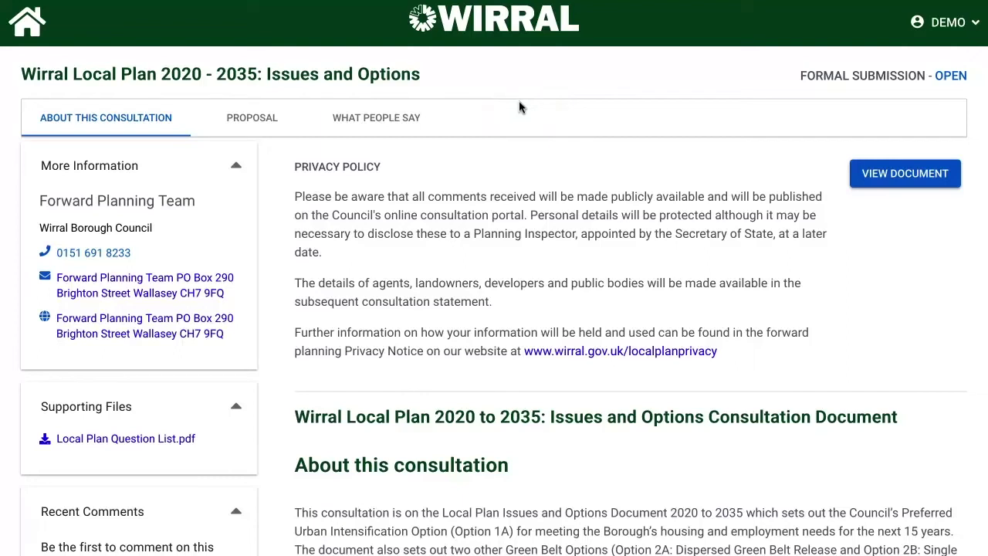
pyautogui.moveTo(523, 103)
pyautogui.mouseDown()
pyautogui.moveTo(763, 108)
pyautogui.moveTo(827, 71)
pyautogui.moveTo(802, 67)
pyautogui.moveTo(943, 53)
pyautogui.moveTo(953, 29)
pyautogui.mouseUp()
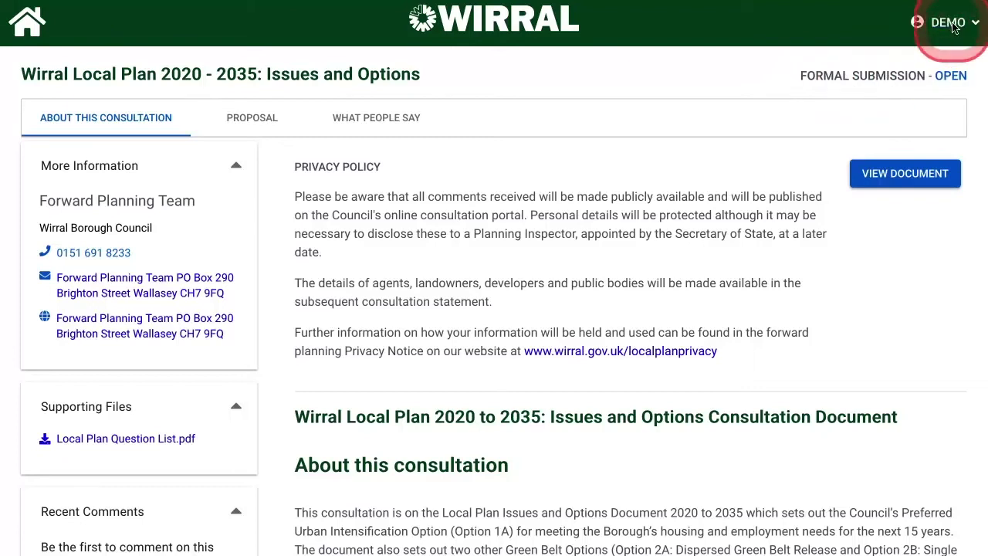
pyautogui.click(953, 29)
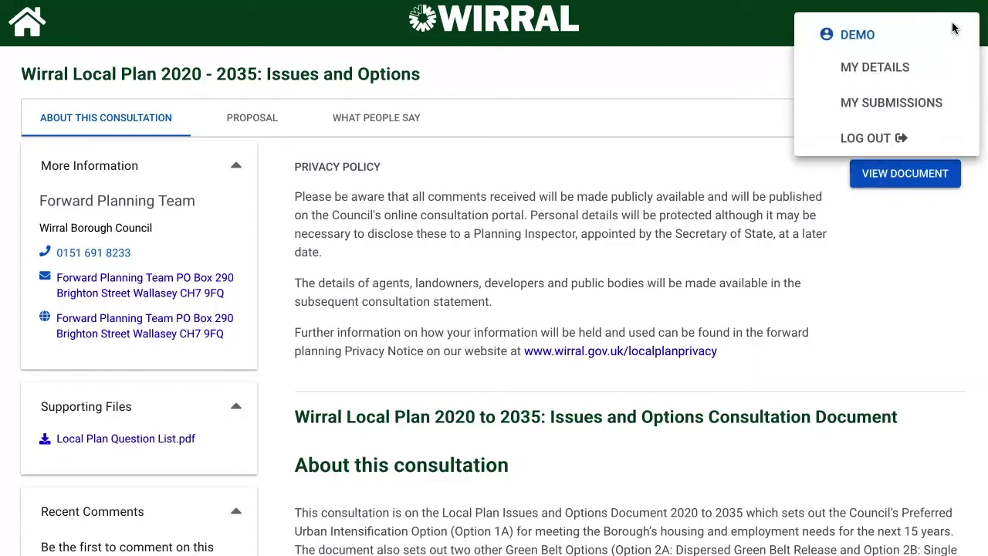
pyautogui.click(911, 105)
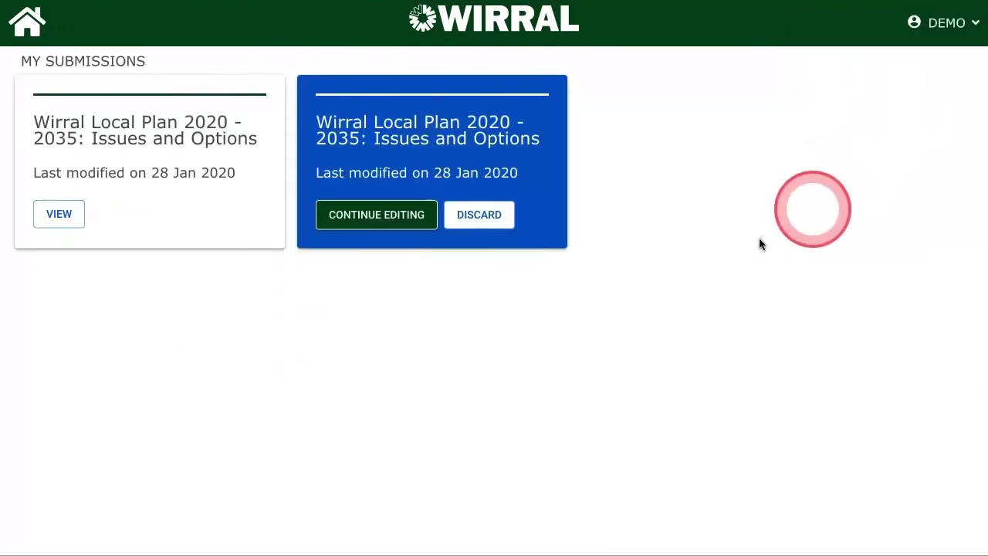